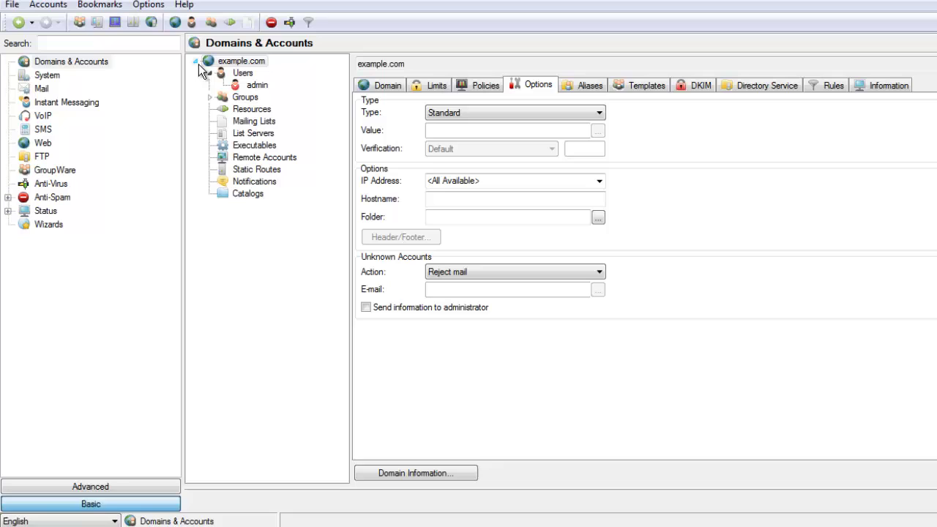
Create a new domain named example2.com.
{"action": "left_click", "coordinate": [89, 61]}
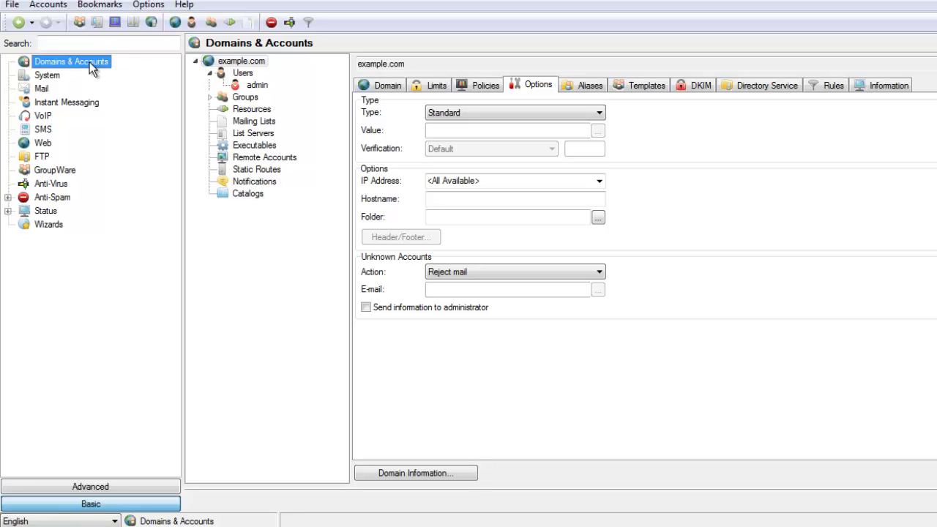
{"action": "right_click", "coordinate": [300, 132]}
{"action": "mouse_move", "coordinate": [356, 139]}
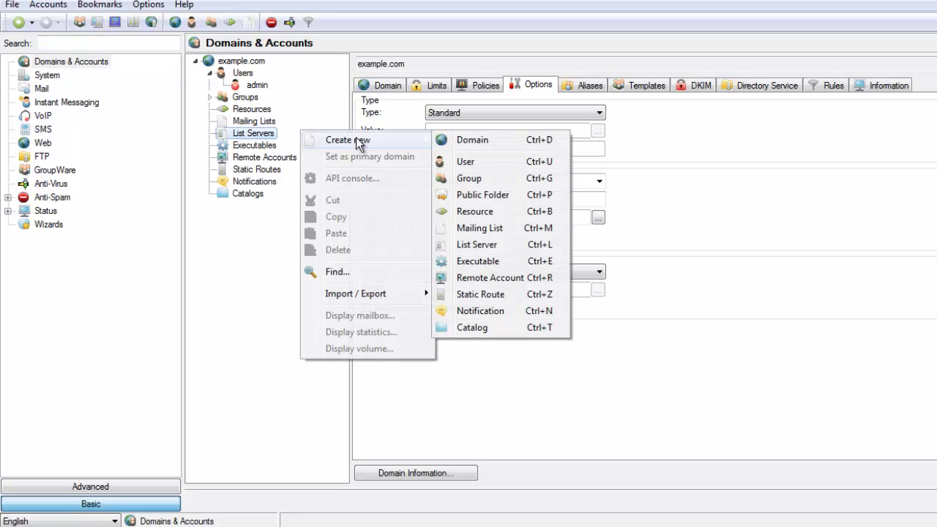
{"action": "left_click", "coordinate": [466, 140]}
{"action": "left_click", "coordinate": [445, 113]}
{"action": "type", "text": "example2.com"}
{"action": "key", "text": "Return"}
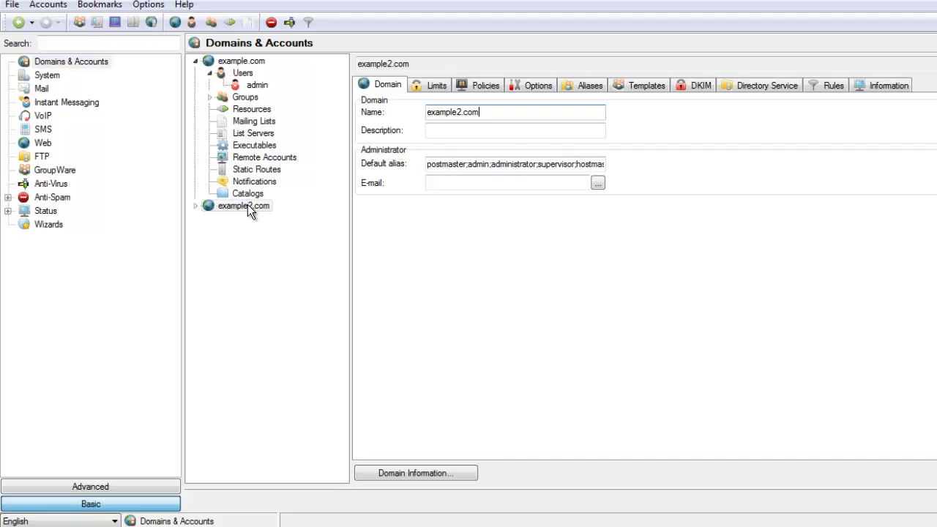
Set example2.com's type to Domain alias pointing to example.com.
{"action": "left_click", "coordinate": [535, 88]}
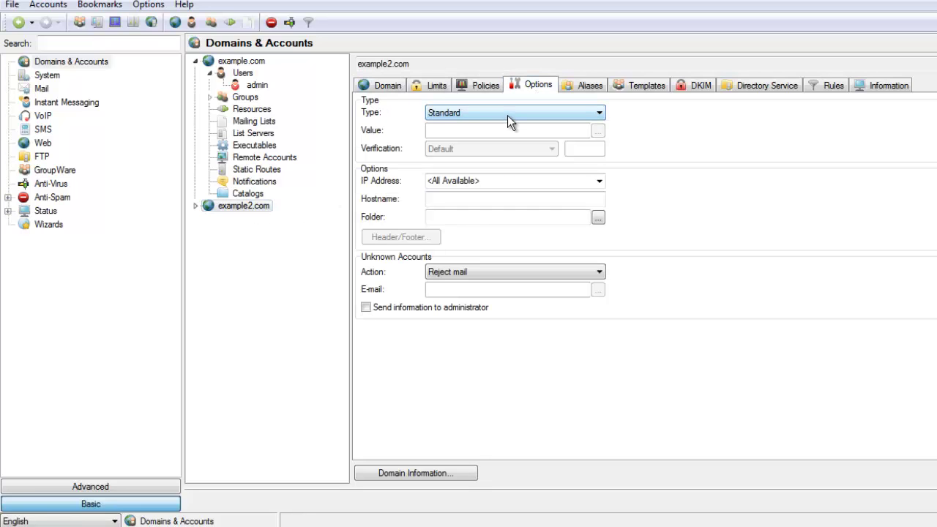
{"action": "left_click", "coordinate": [507, 115]}
{"action": "left_click", "coordinate": [492, 135]}
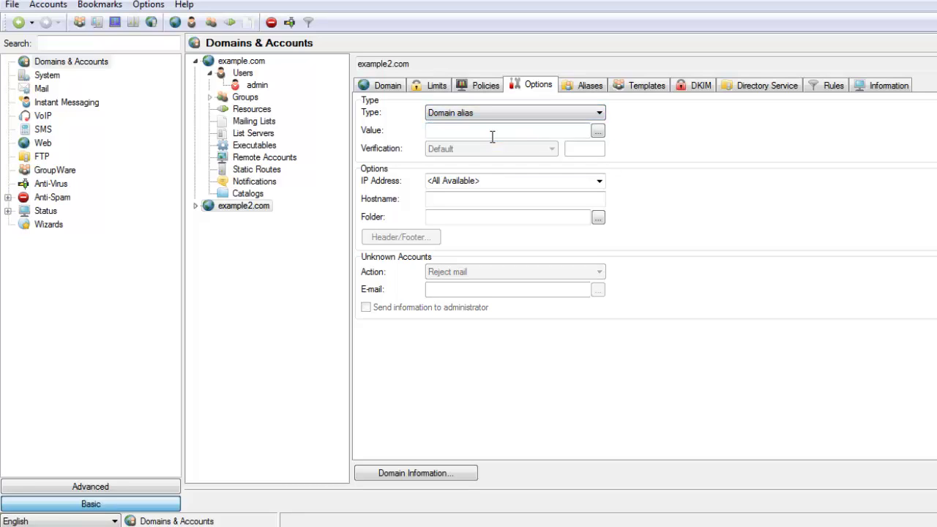
{"action": "left_click", "coordinate": [492, 137]}
{"action": "type", "text": "example.com"}
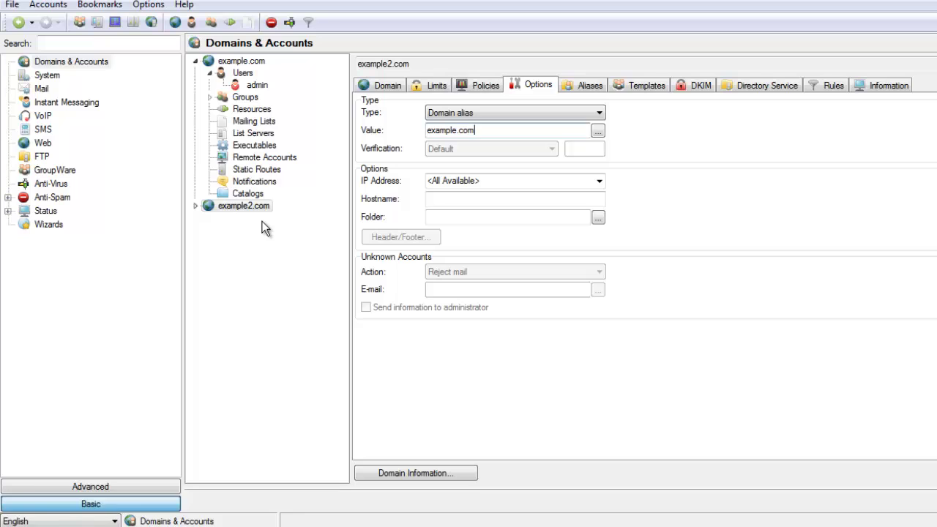
{"action": "left_click", "coordinate": [195, 206]}
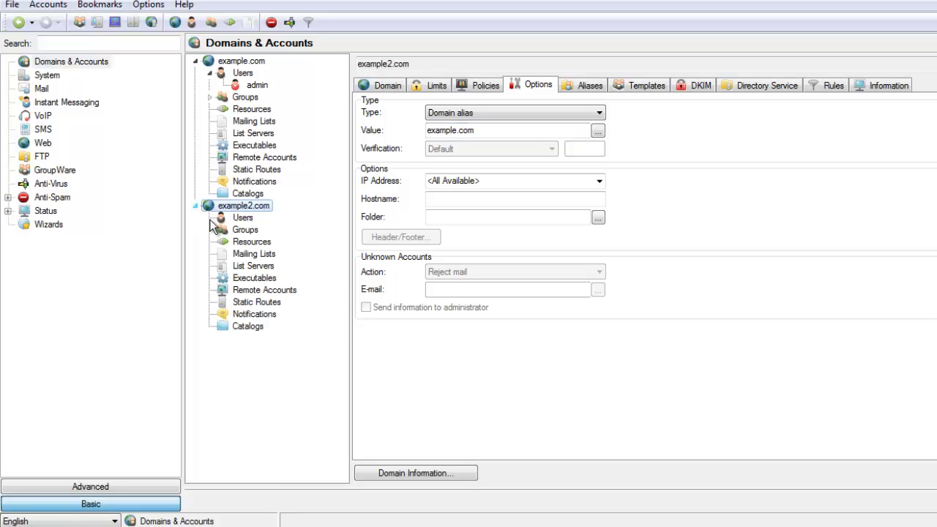
Start a new user in example2.com with the alias newuser.
{"action": "right_click", "coordinate": [247, 217]}
{"action": "mouse_move", "coordinate": [278, 231]}
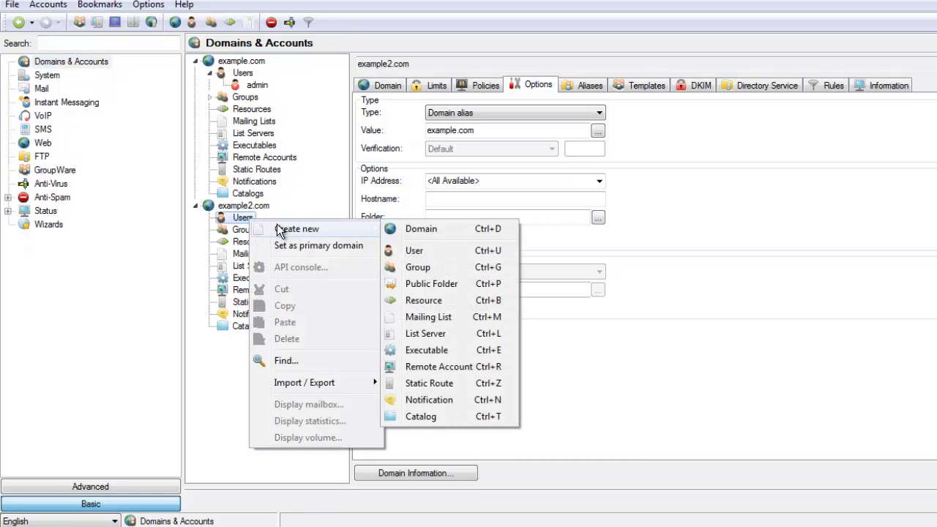
{"action": "left_click", "coordinate": [410, 250]}
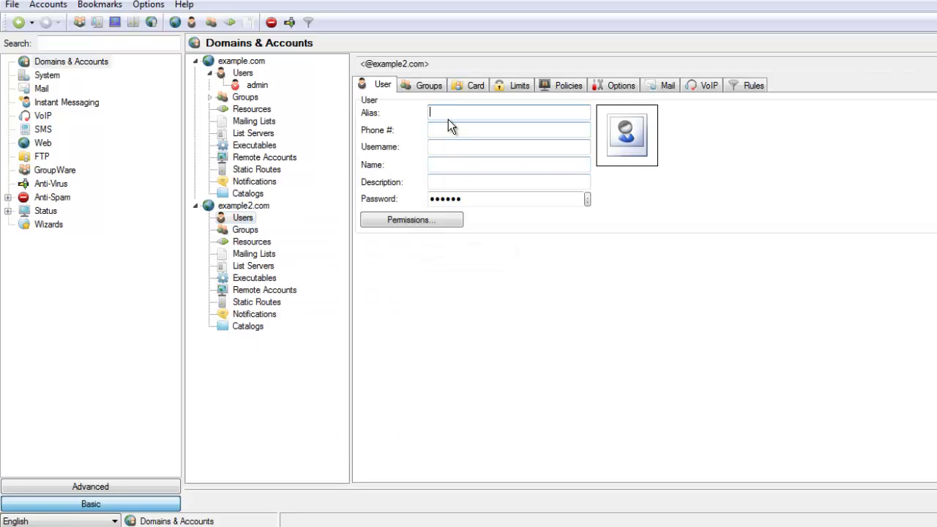
{"action": "type", "text": "newuser"}
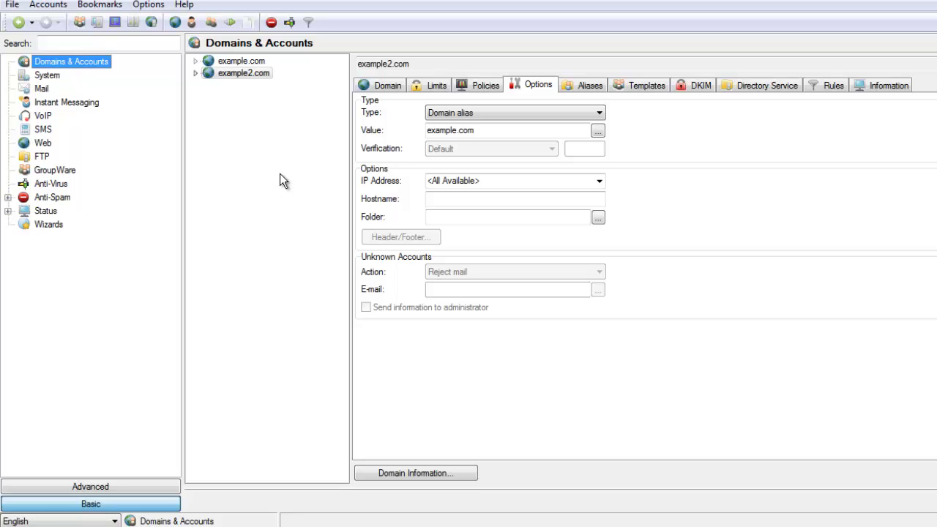
Create and save a new domain named backup.com.
{"action": "right_click", "coordinate": [235, 122]}
{"action": "mouse_move", "coordinate": [259, 132]}
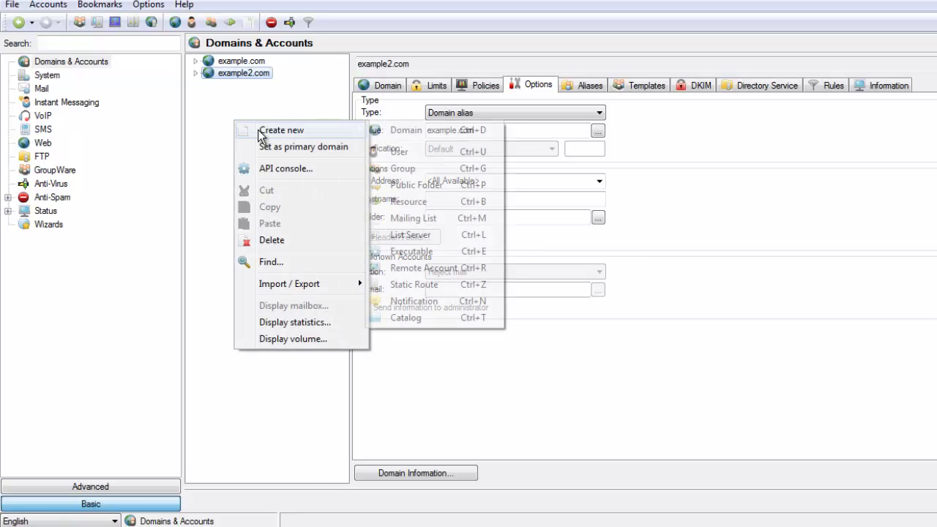
{"action": "left_click", "coordinate": [377, 132]}
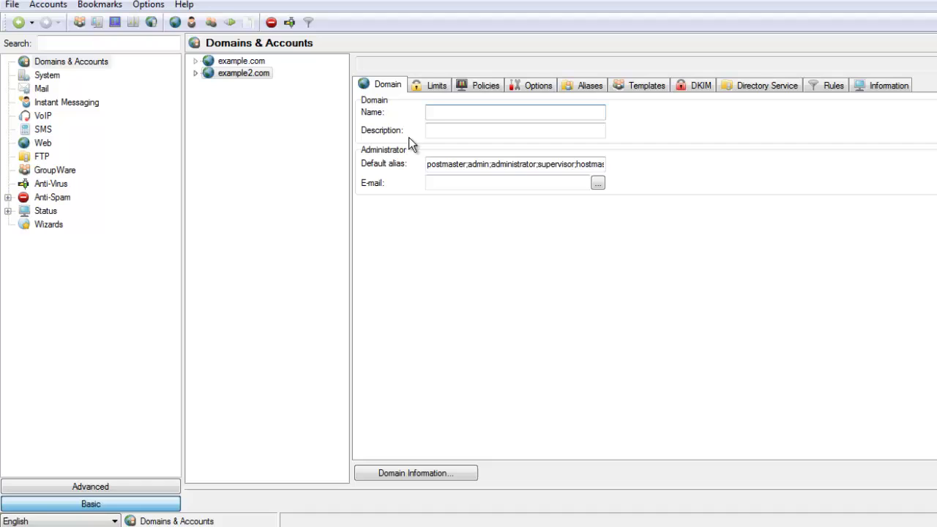
{"action": "type", "text": "backup.com"}
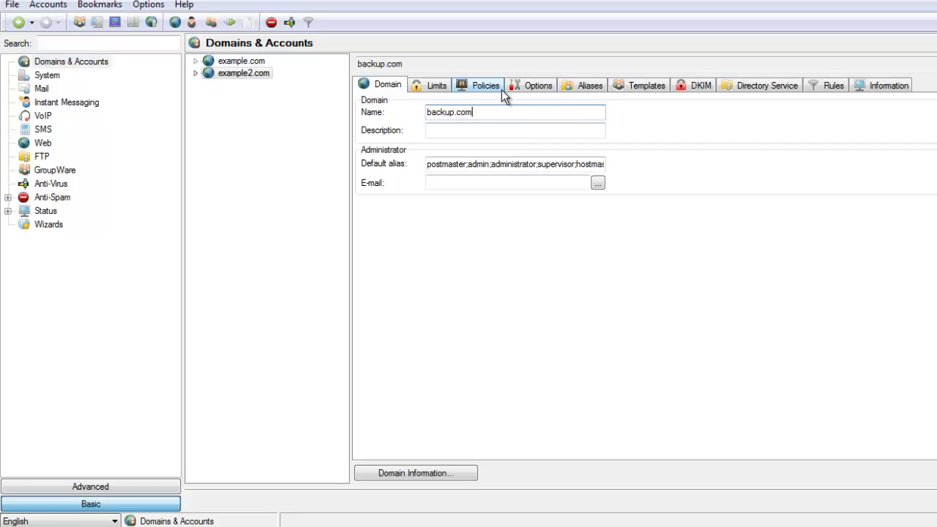
{"action": "key", "text": "ctrl+s"}
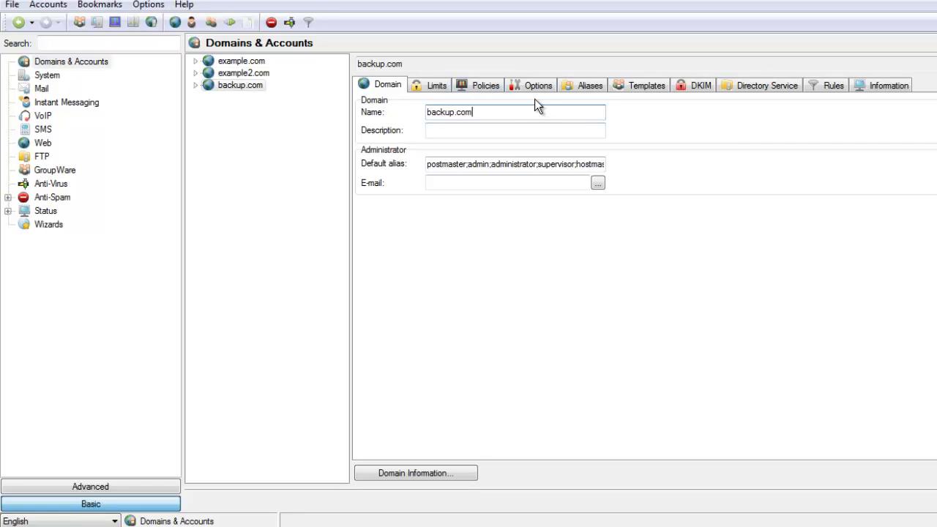
Set backup.com's type to Backup domain with value mail2.backup.com.
{"action": "left_click", "coordinate": [519, 92]}
{"action": "left_click", "coordinate": [512, 113]}
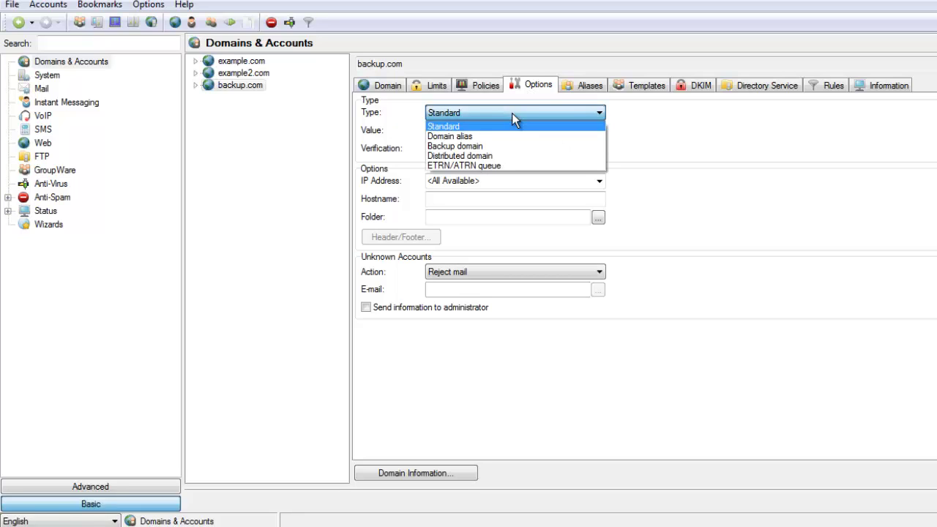
{"action": "left_click", "coordinate": [489, 147]}
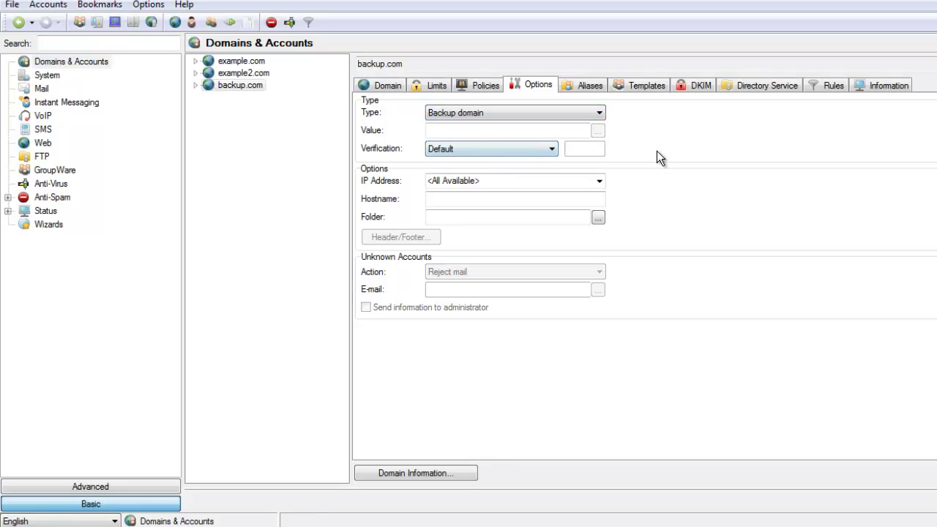
{"action": "left_click", "coordinate": [500, 132]}
{"action": "type", "text": "mail2"}
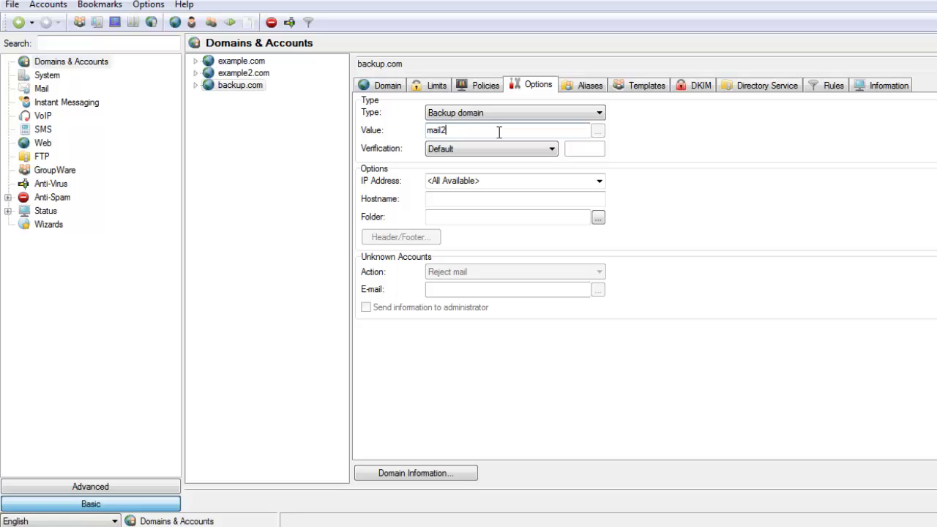
{"action": "type", "text": ".backup.com"}
{"action": "left_click", "coordinate": [196, 85]}
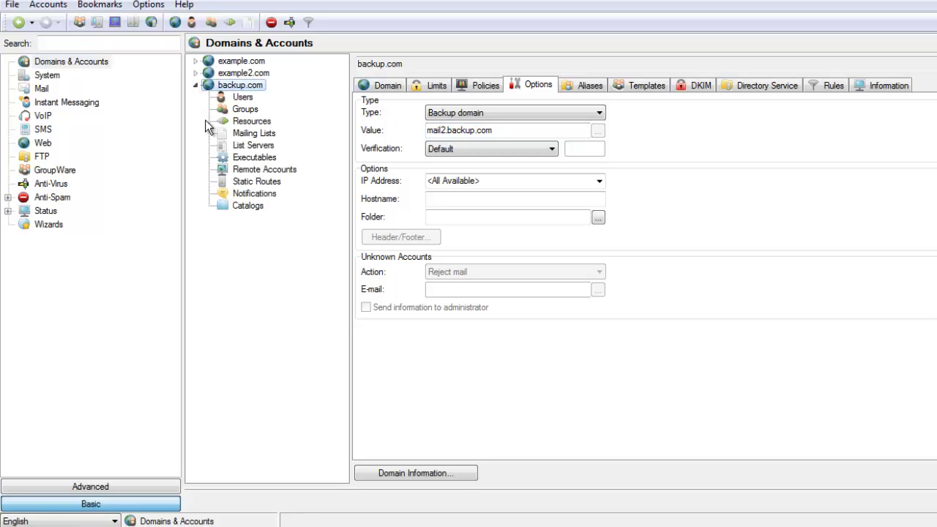
Open a blank new-user form under backup.com's Users.
{"action": "right_click", "coordinate": [233, 99]}
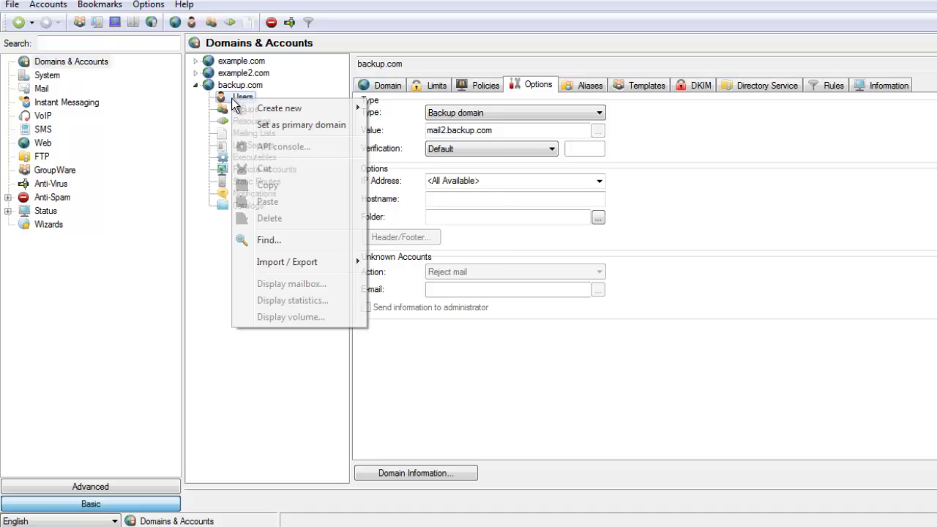
{"action": "mouse_move", "coordinate": [287, 110]}
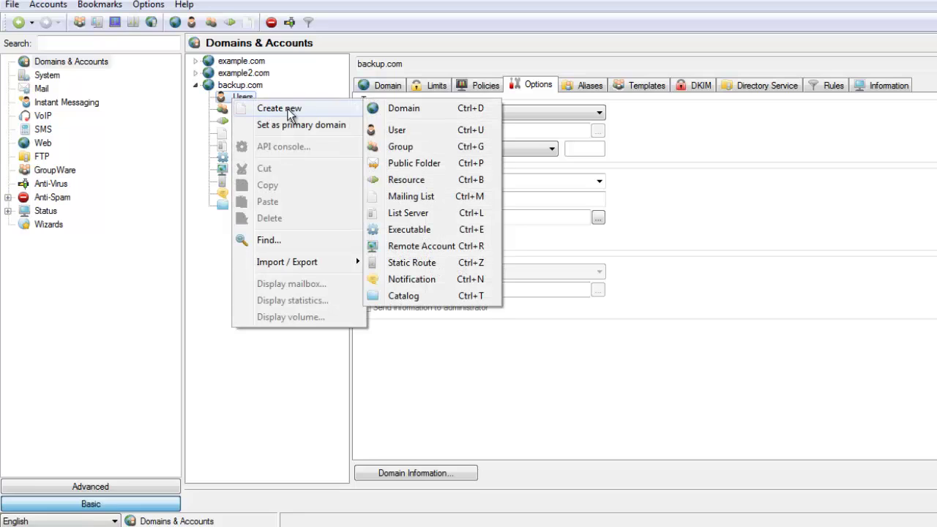
{"action": "left_click", "coordinate": [406, 133]}
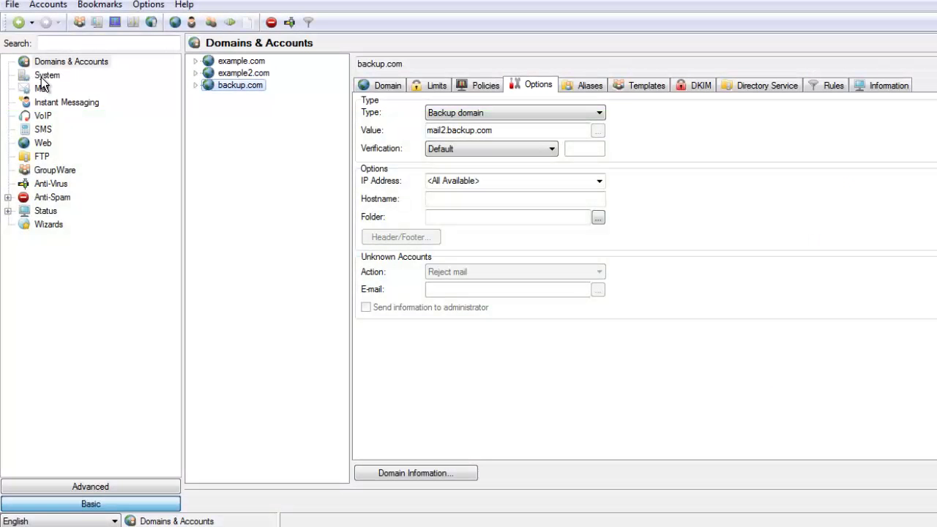
Go back to Domains & Accounts, showing backup.com's Backup domain options.
{"action": "left_click", "coordinate": [70, 61]}
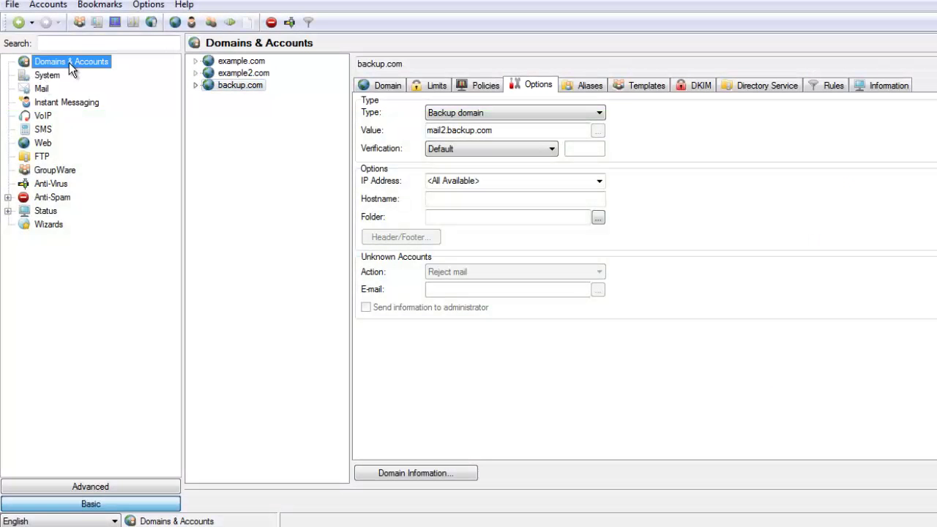
Create the domain distributeddomain.com from the pasted name and make it a Distributed domain.
{"action": "right_click", "coordinate": [222, 123]}
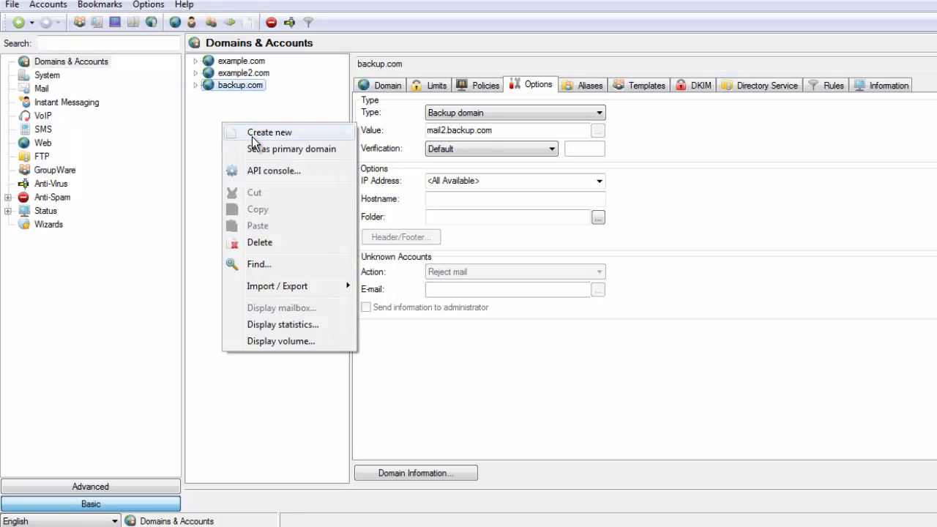
{"action": "mouse_move", "coordinate": [252, 136]}
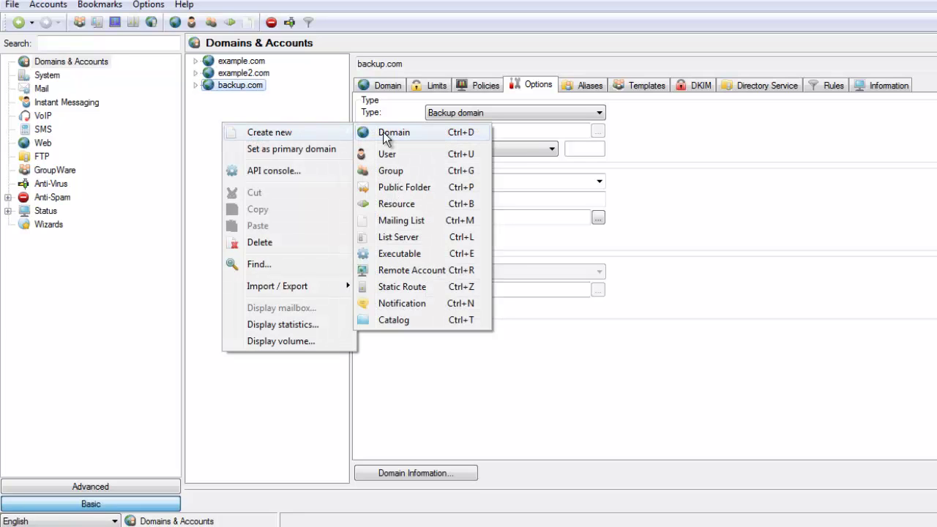
{"action": "left_click", "coordinate": [384, 135]}
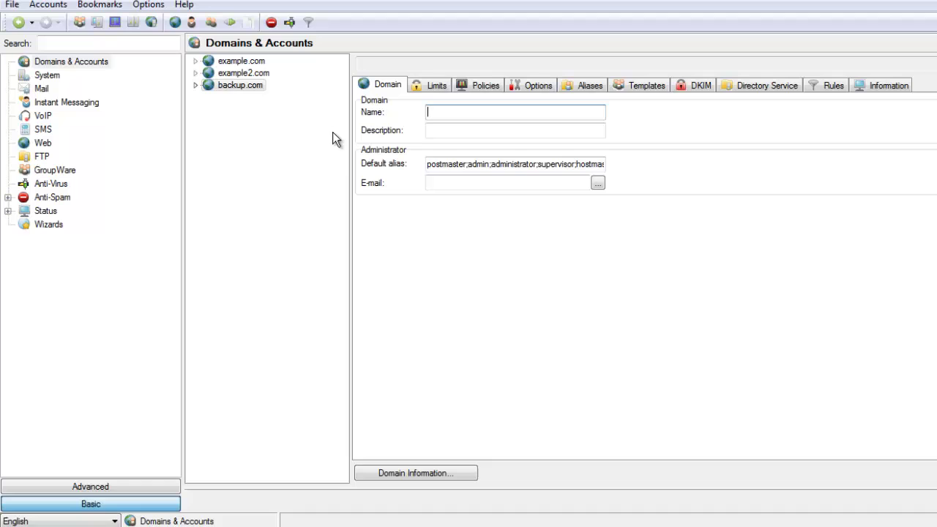
{"action": "type", "text": "distributeddomain.com"}
{"action": "left_click", "coordinate": [523, 90]}
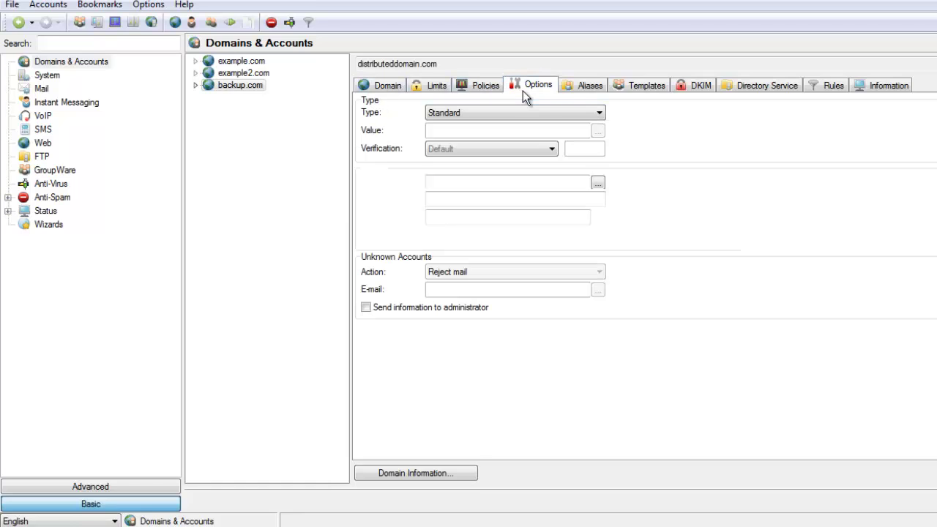
{"action": "left_click", "coordinate": [492, 115]}
{"action": "left_click", "coordinate": [473, 156]}
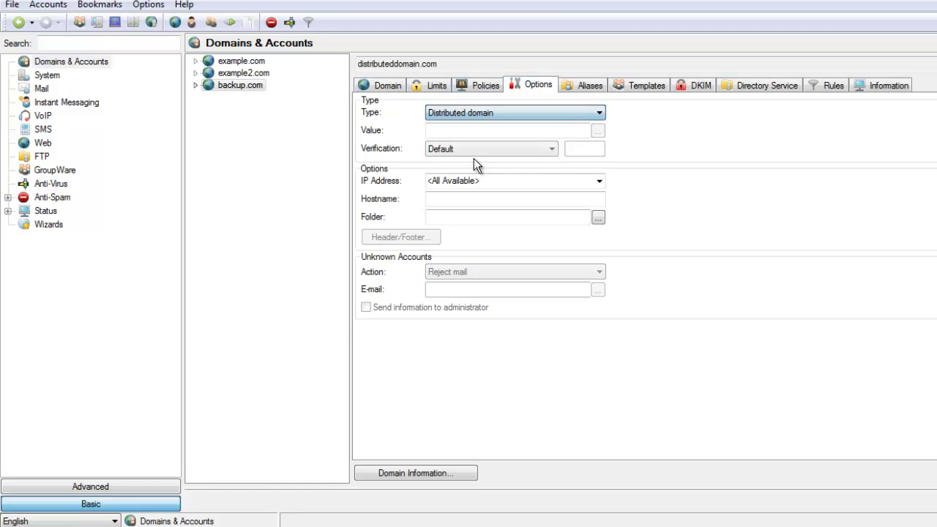
{"action": "left_click", "coordinate": [476, 130]}
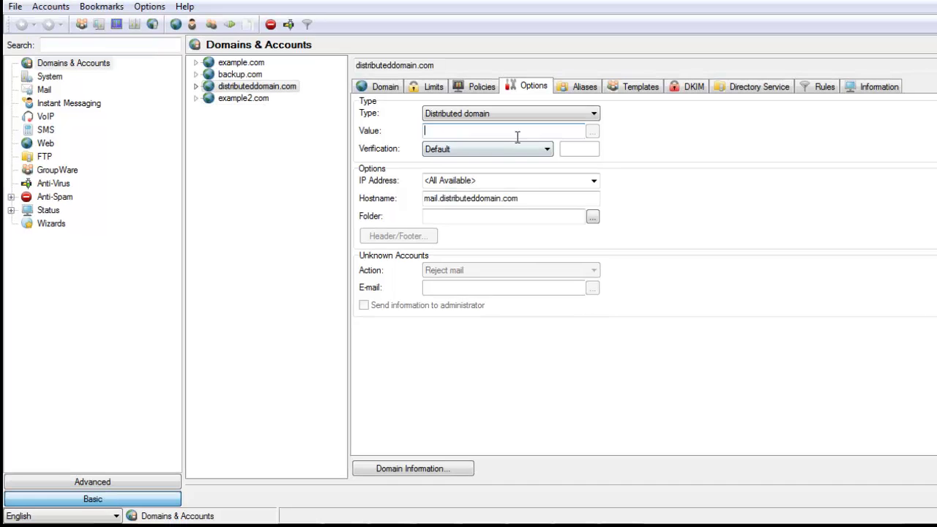
Enter office1.example.com; office2.example.com; office3.example.com as the distributed servers.
{"action": "type", "text": "offi"}
{"action": "type", "text": "ce1.example"}
{"action": "type", "text": ".com"}
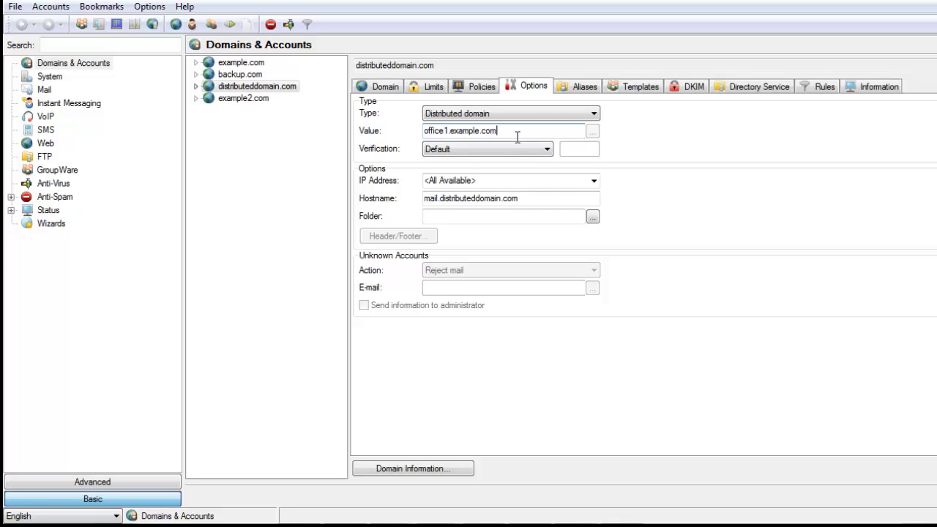
{"action": "type", "text": ":"}
{"action": "type", "text": "; "}
{"action": "type", "text": "office"}
{"action": "type", "text": "2"}
{"action": "type", "text": ".example."}
{"action": "type", "text": "com;"}
{"action": "type", "text": " office"}
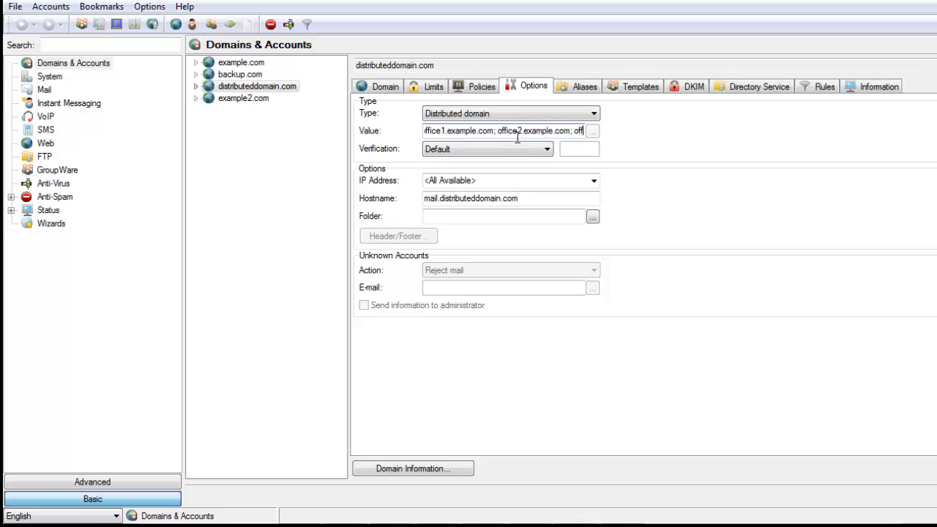
{"action": "type", "text": "3"}
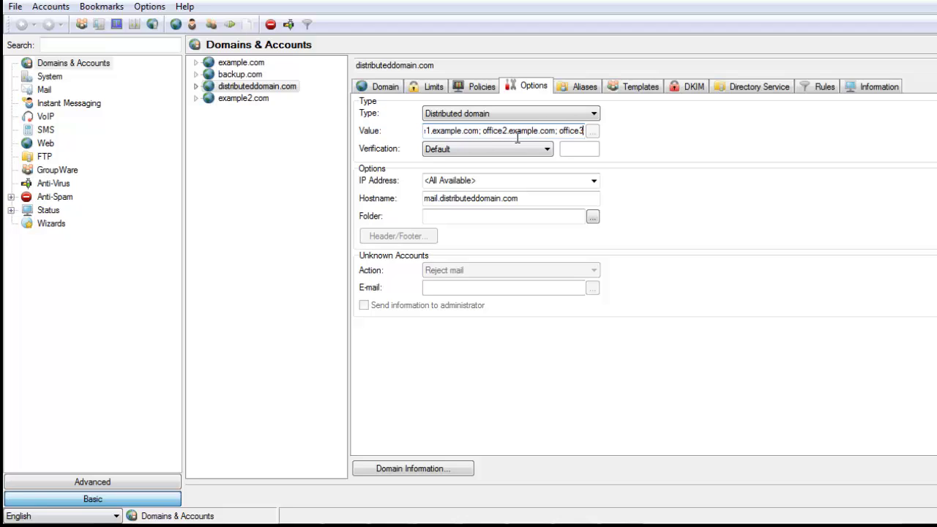
{"action": "type", "text": ".example"}
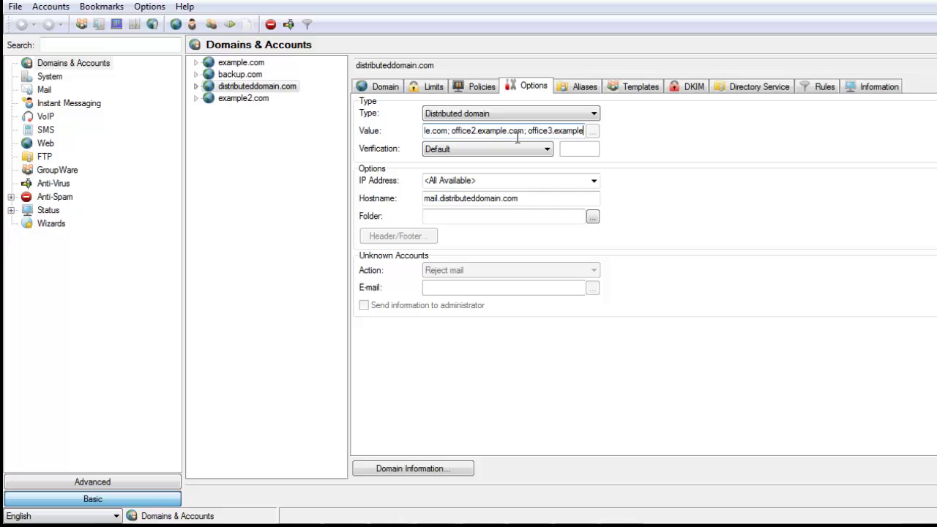
{"action": "type", "text": ".com"}
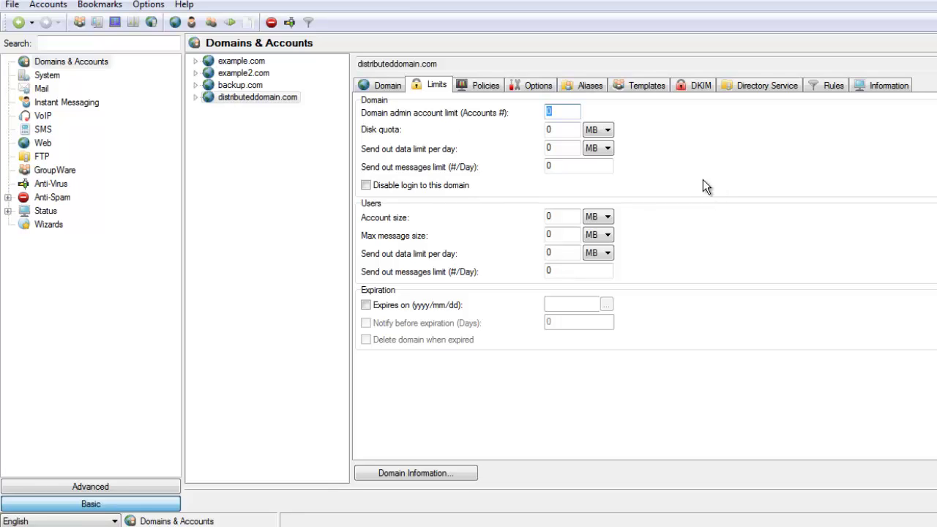
Enable the Instant Messaging shared roster policy for distributeddomain.com, then return to Options.
{"action": "left_click", "coordinate": [473, 86]}
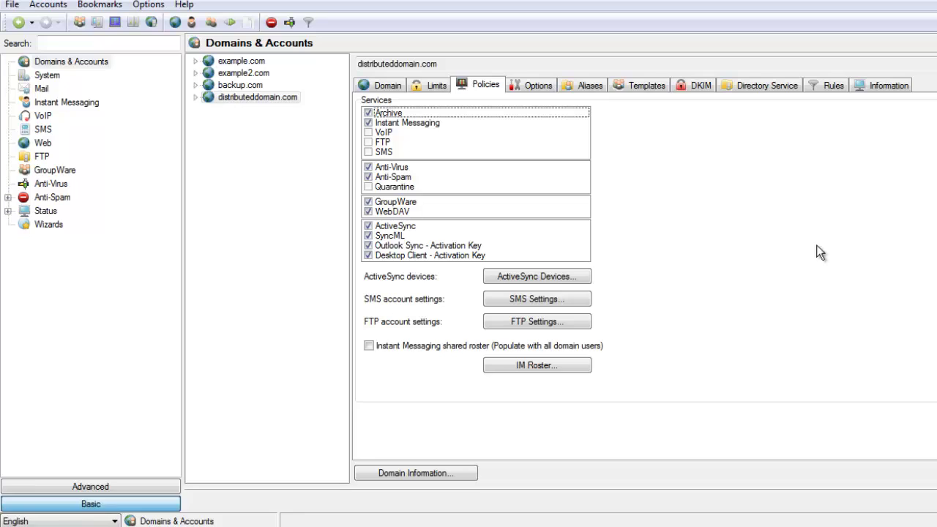
{"action": "left_click", "coordinate": [370, 346]}
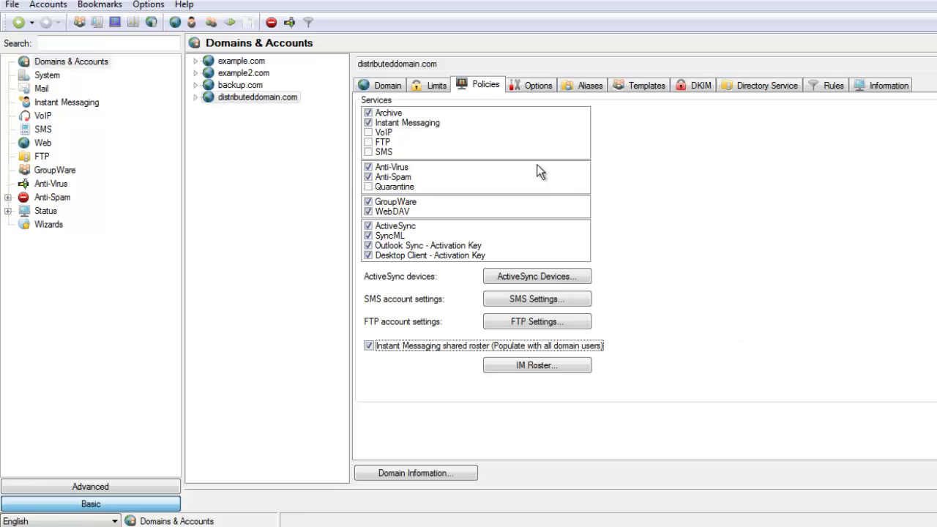
{"action": "left_click", "coordinate": [536, 88]}
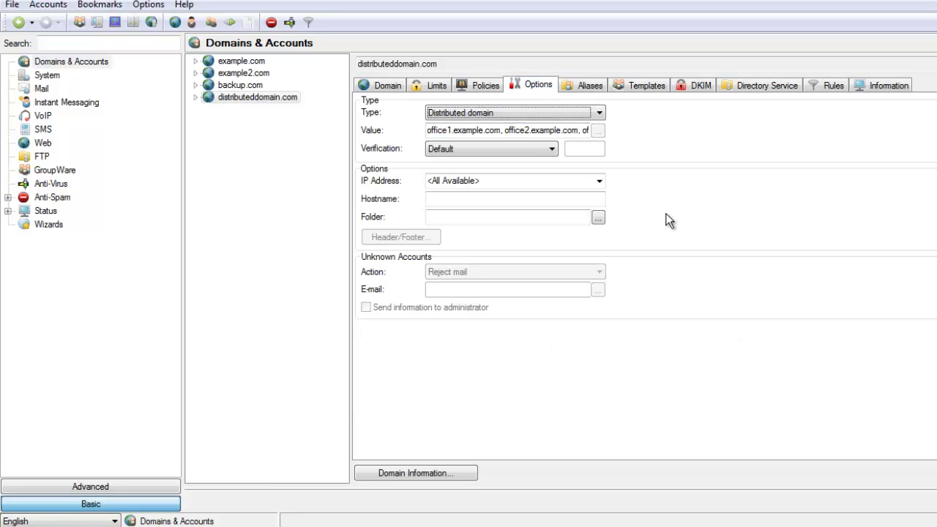
Set the hostname to mail.distributeddomain.com and review the inactive DKIM settings.
{"action": "left_click", "coordinate": [558, 203]}
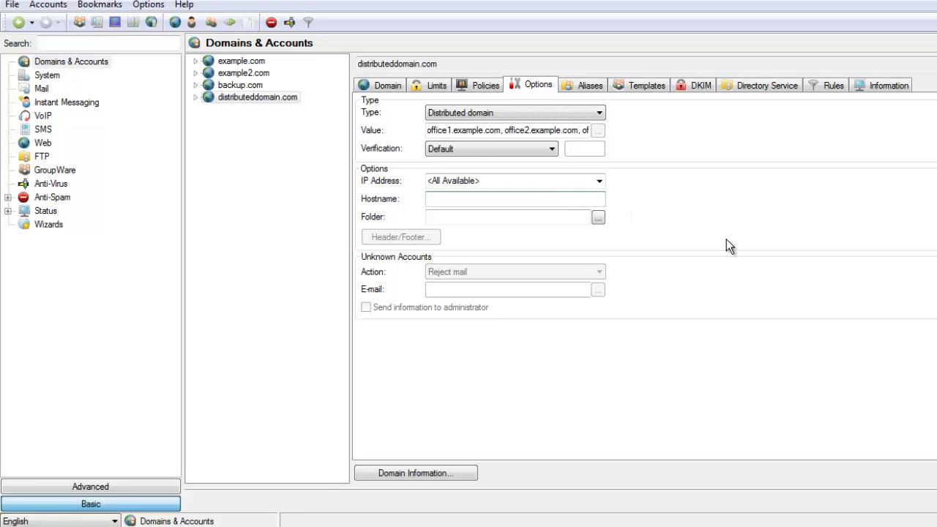
{"action": "type", "text": "mail.distributeddomain.com"}
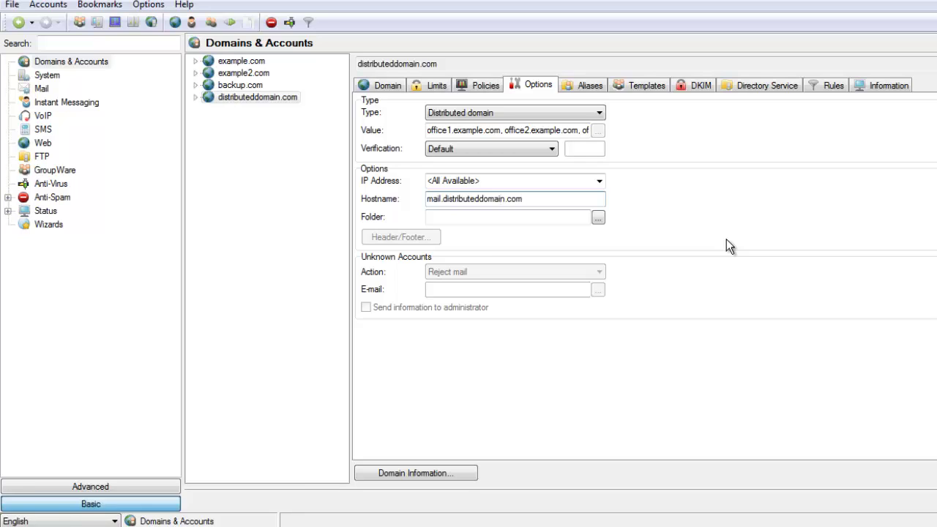
{"action": "left_click", "coordinate": [699, 85]}
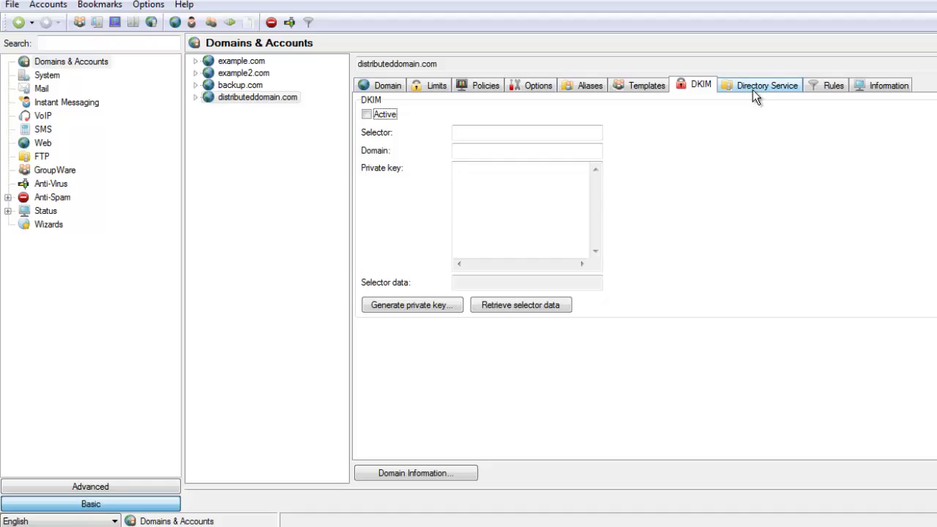
View distributeddomain.com's Directory Service settings, with synchronization off.
{"action": "left_click", "coordinate": [753, 89]}
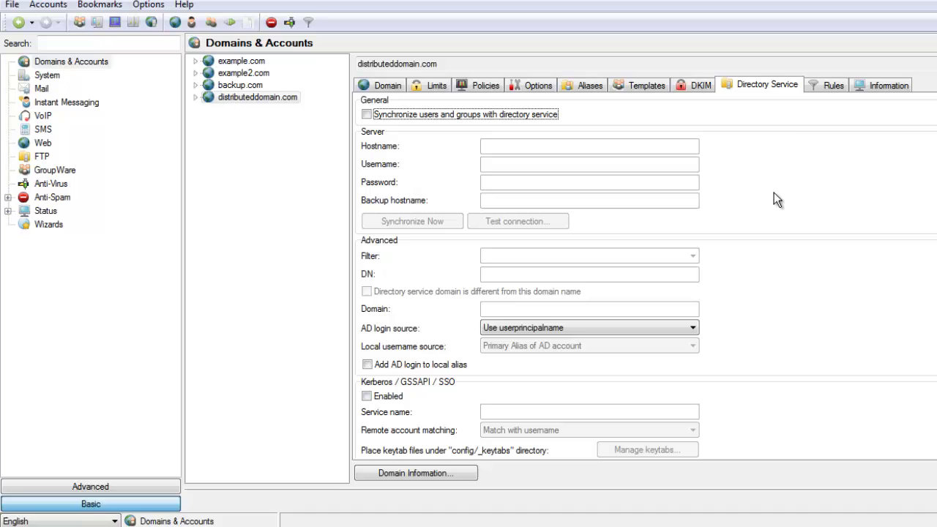
Check distributeddomain.com's Rules, then generate and scroll its Domain Information report showing missing DNS records.
{"action": "left_click", "coordinate": [834, 86]}
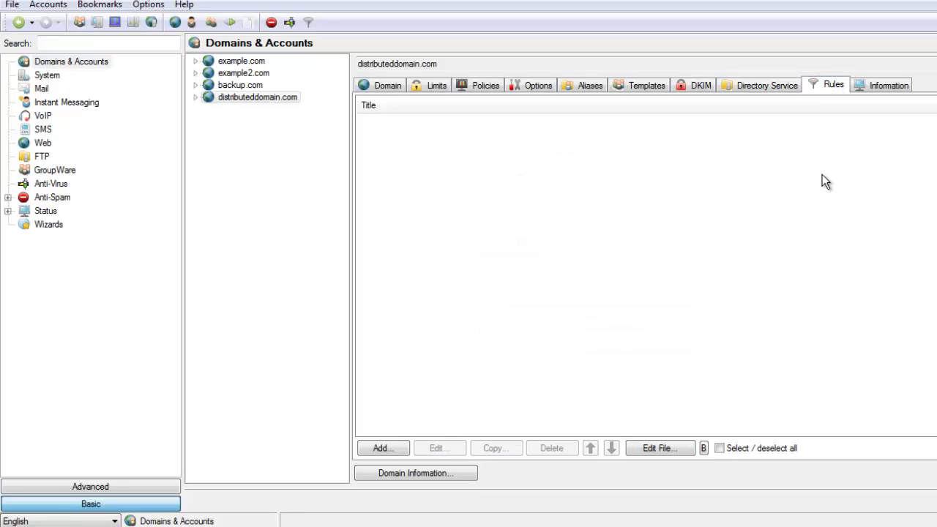
{"action": "left_click", "coordinate": [874, 90]}
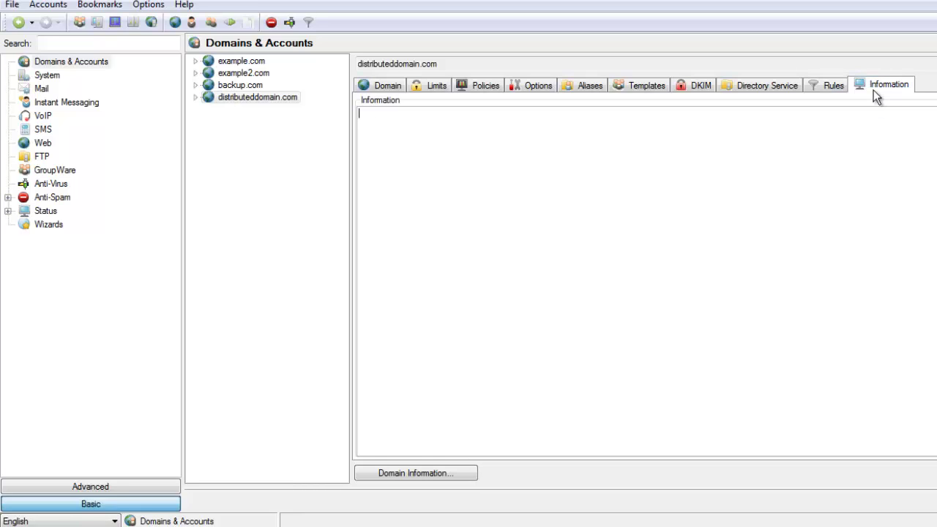
{"action": "left_click", "coordinate": [435, 475]}
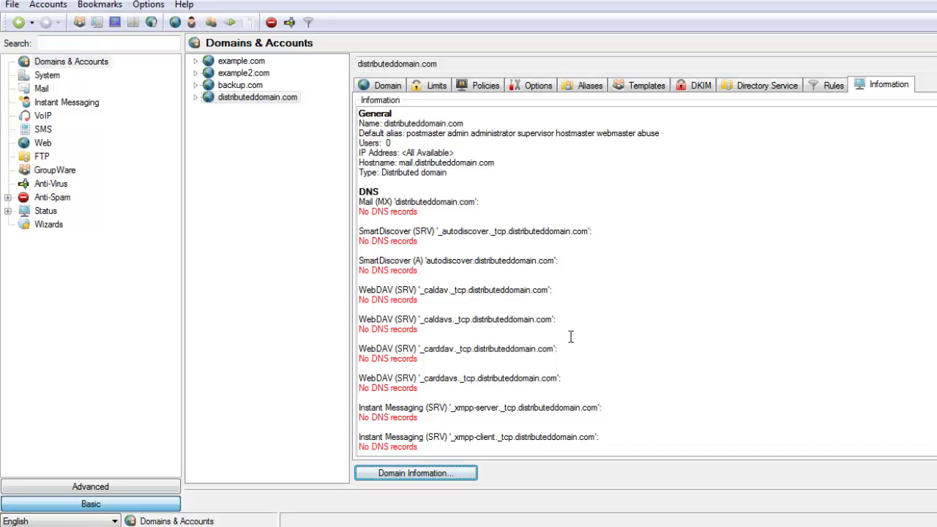
{"action": "scroll", "coordinate": [648, 278], "scroll_direction": "down", "scroll_amount": 8}
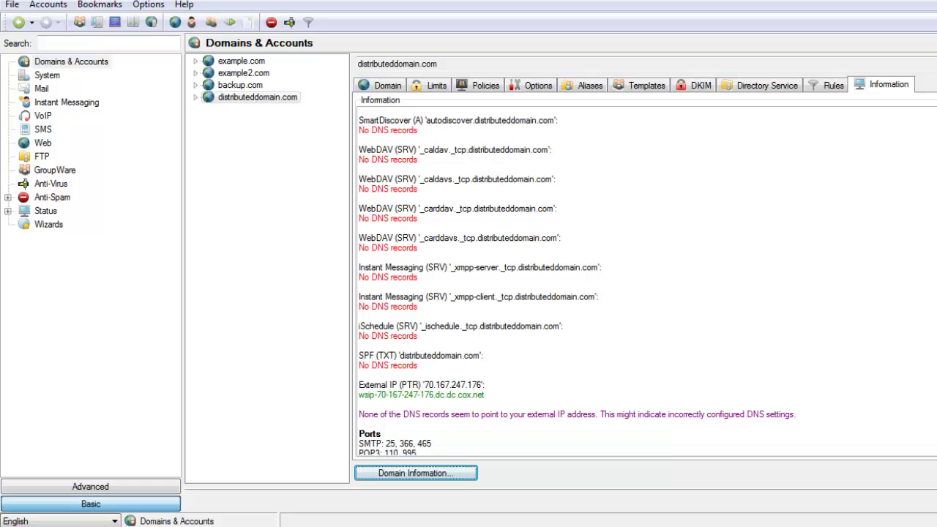